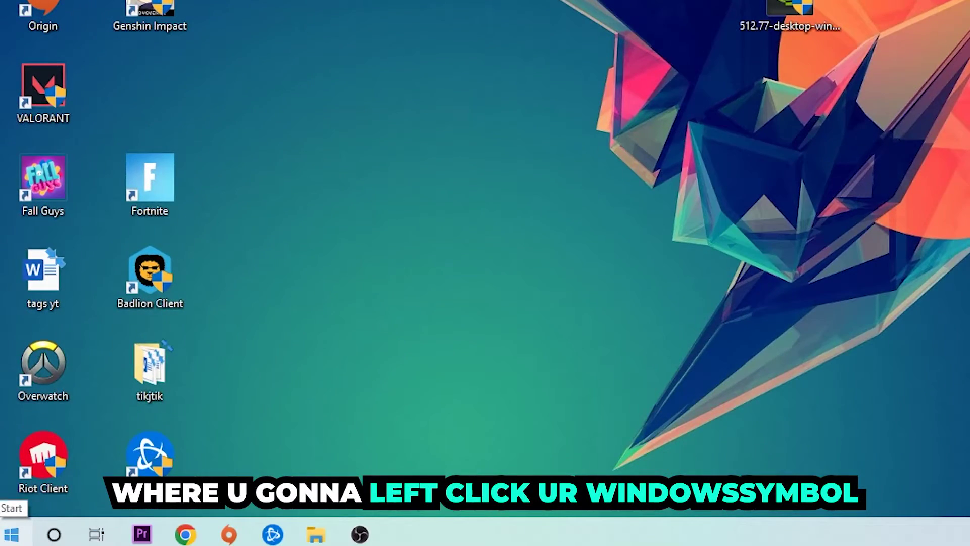
Search the Start menu for 'wind' to find Windows Defender Firewall
click(14, 534)
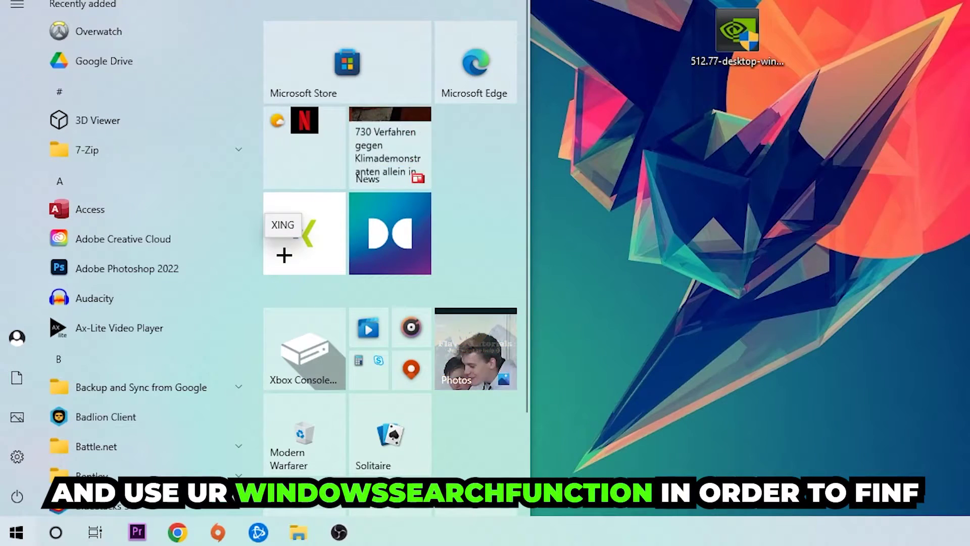
text(wind)
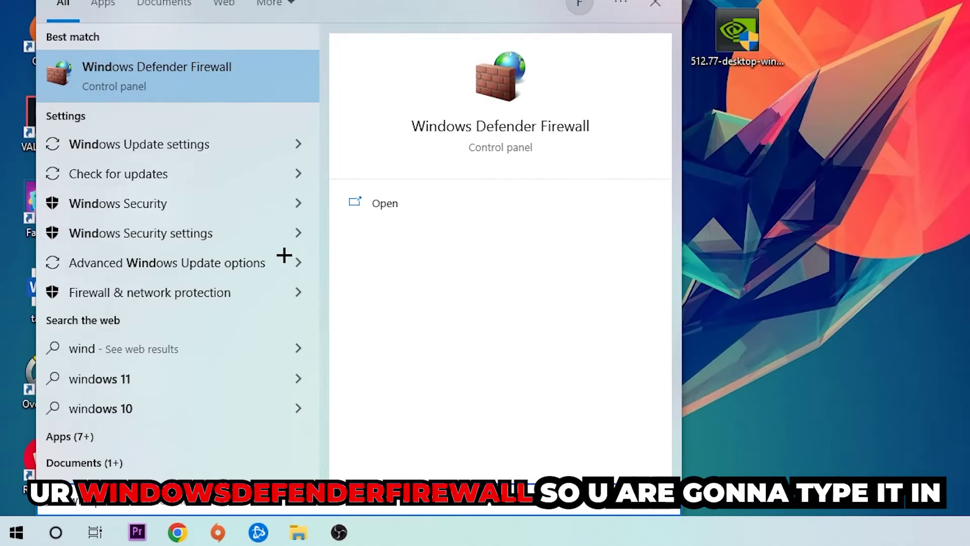
Launch Windows Defender Firewall and show its allowed apps and features list
click(244, 94)
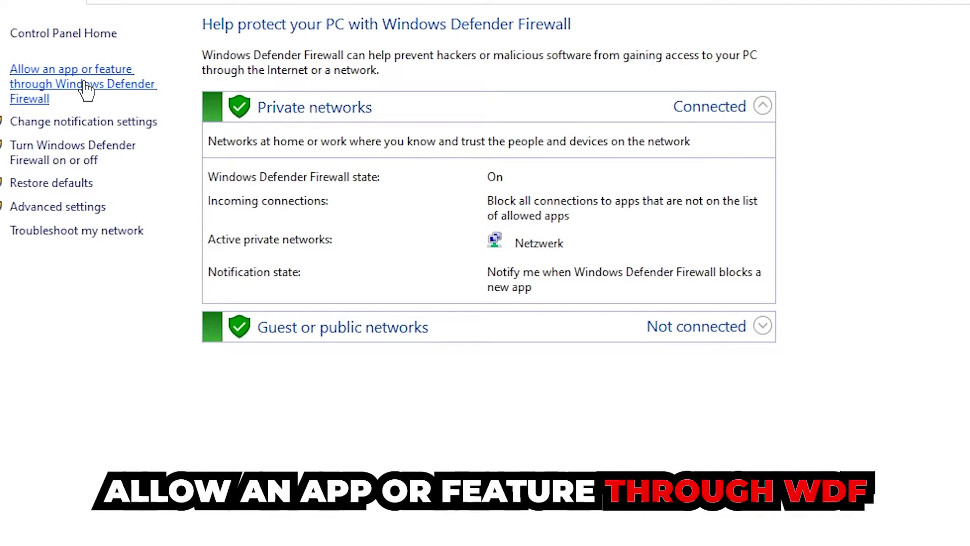
click(86, 90)
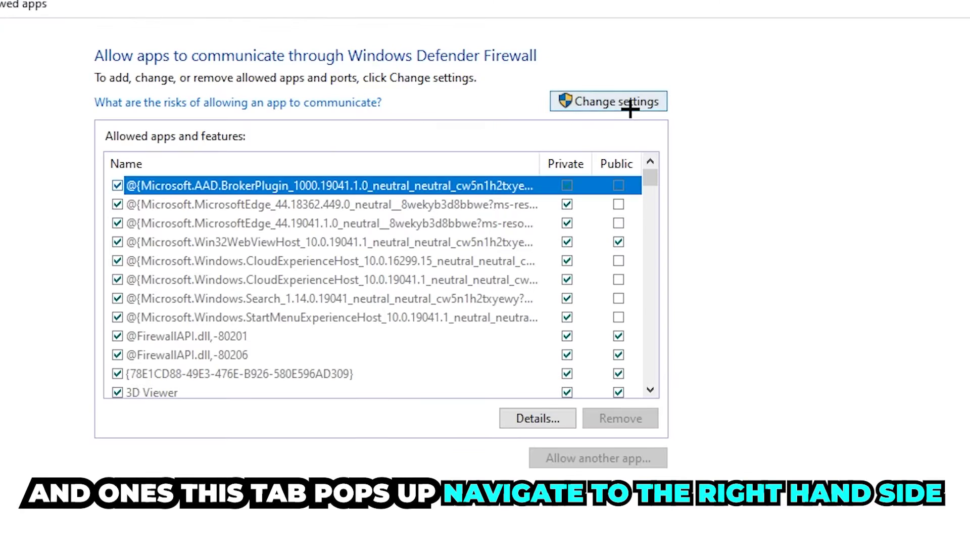
Enable editing of the allowed apps list and bring up the Add an app dialog
click(611, 73)
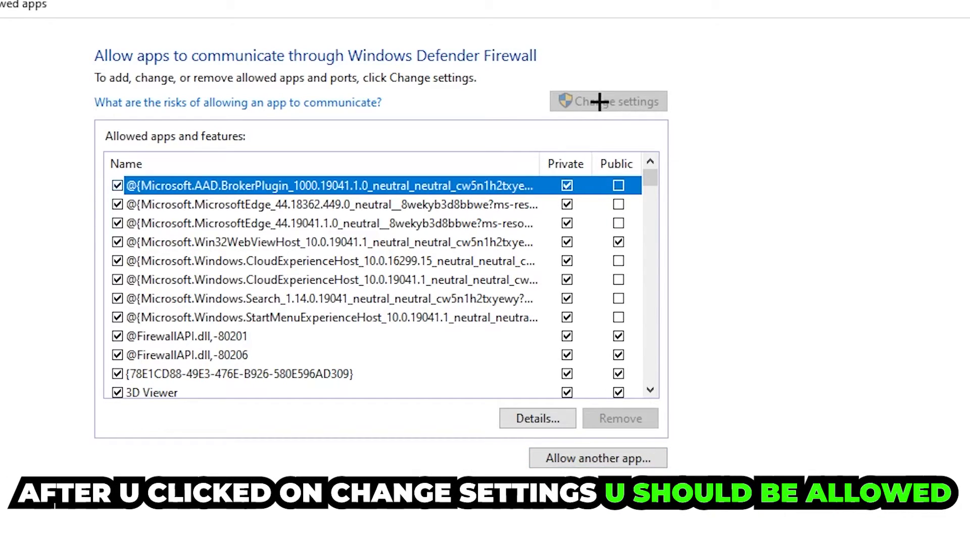
click(598, 457)
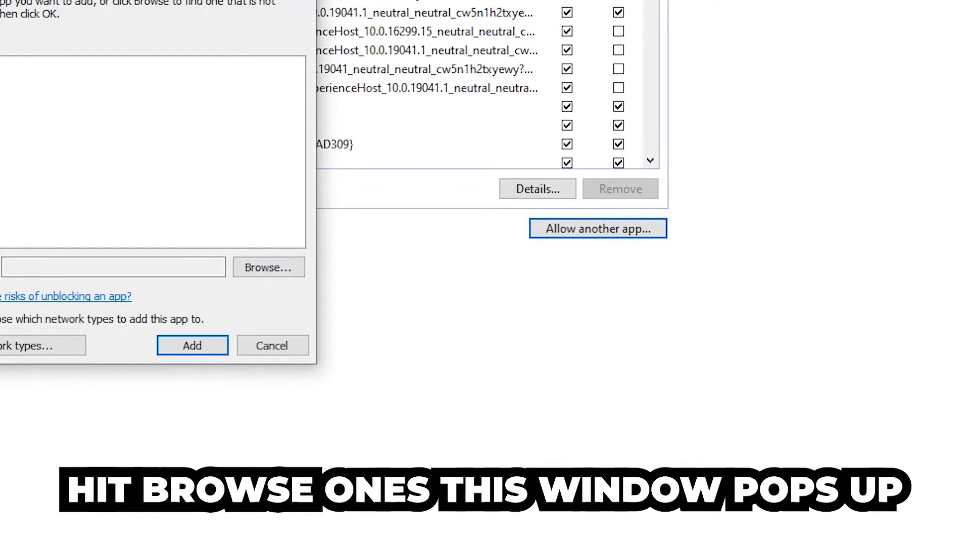
Browse System32 for the game program, close the file browser and the Add an app dialog
click(267, 267)
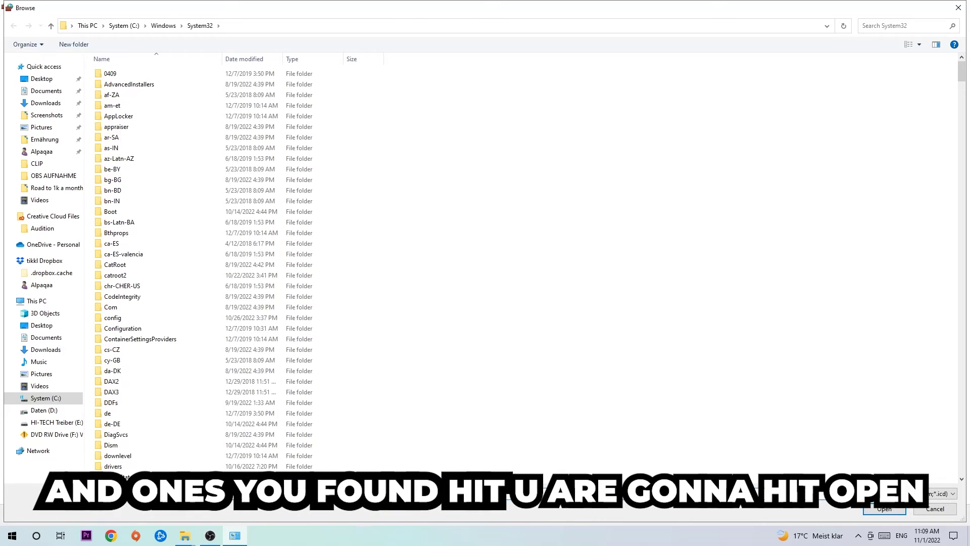
click(957, 8)
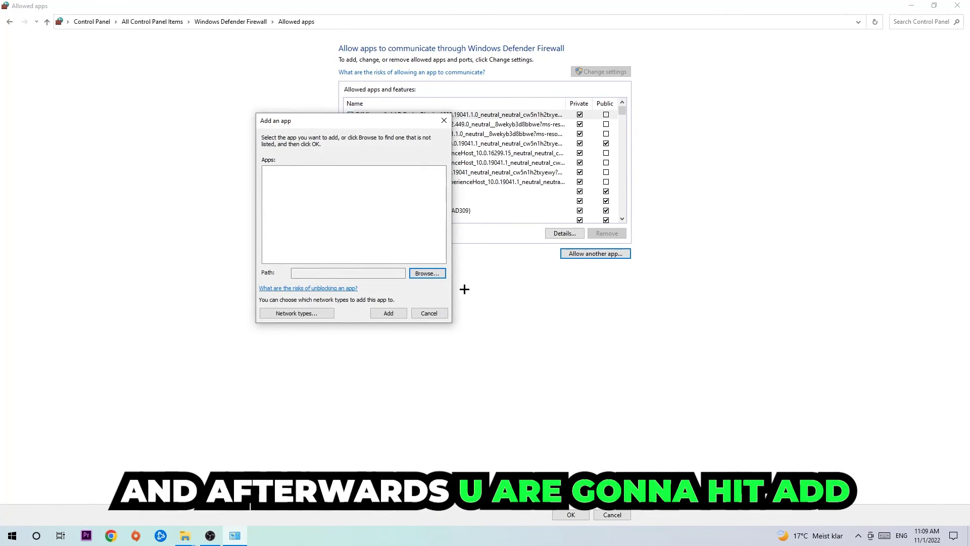
click(445, 121)
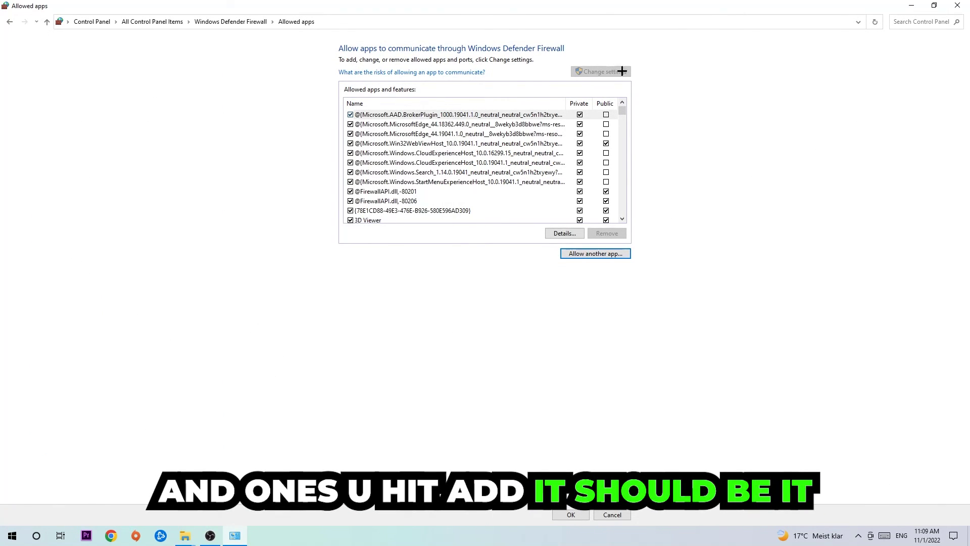